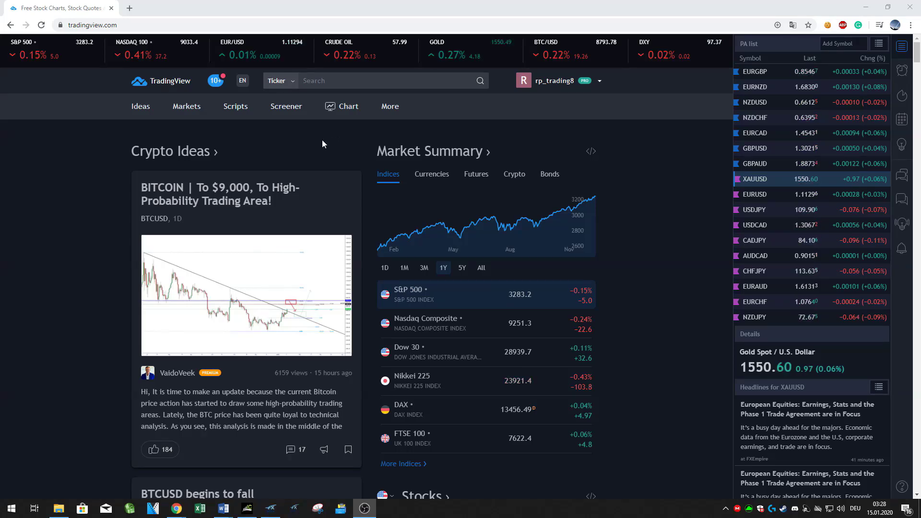
pyautogui.click(137, 26)
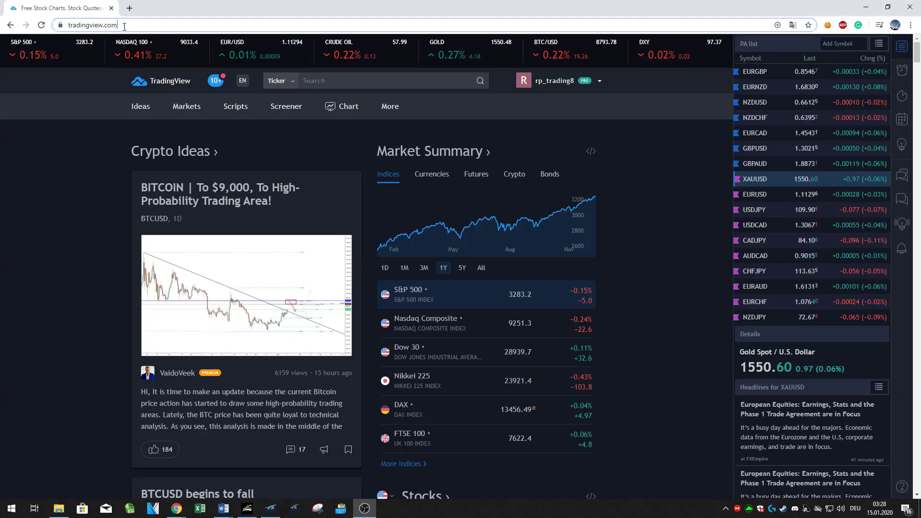
pyautogui.moveTo(158, 25); pyautogui.dragTo(94, 25)
pyautogui.click(165, 25)
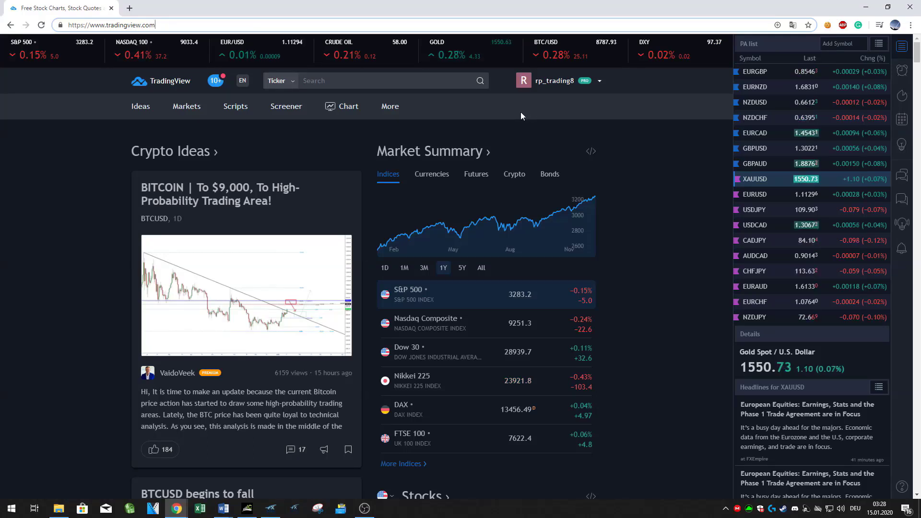
pyautogui.moveTo(375, 121)
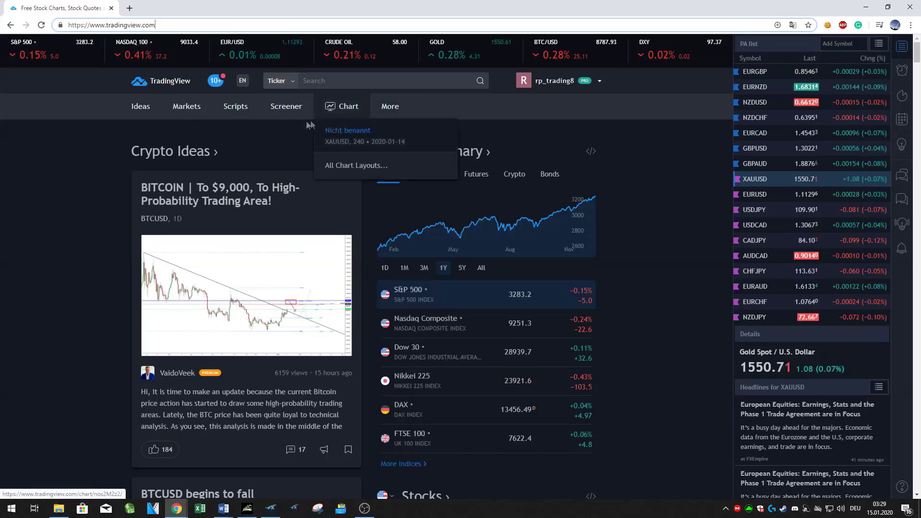
# Search for the EURUSD ticker and open its full-featured chart.
pyautogui.click(328, 81)
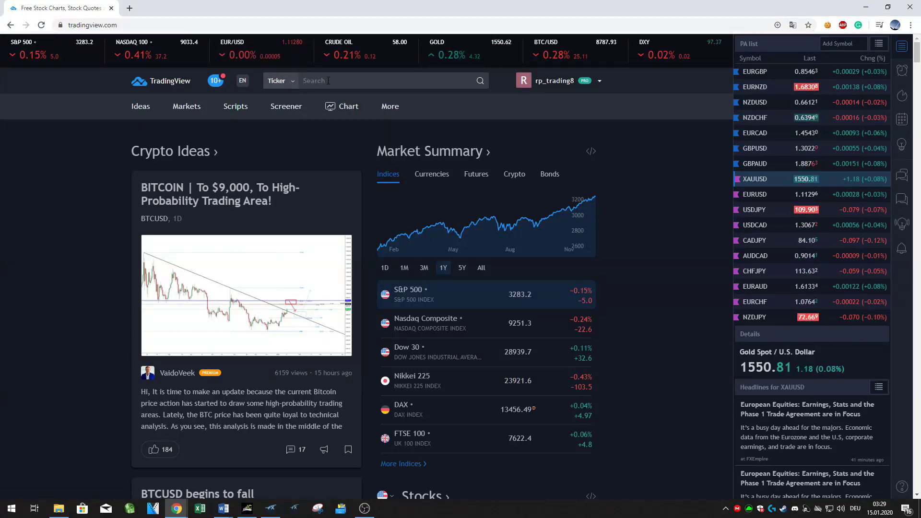
pyautogui.write('EUR')
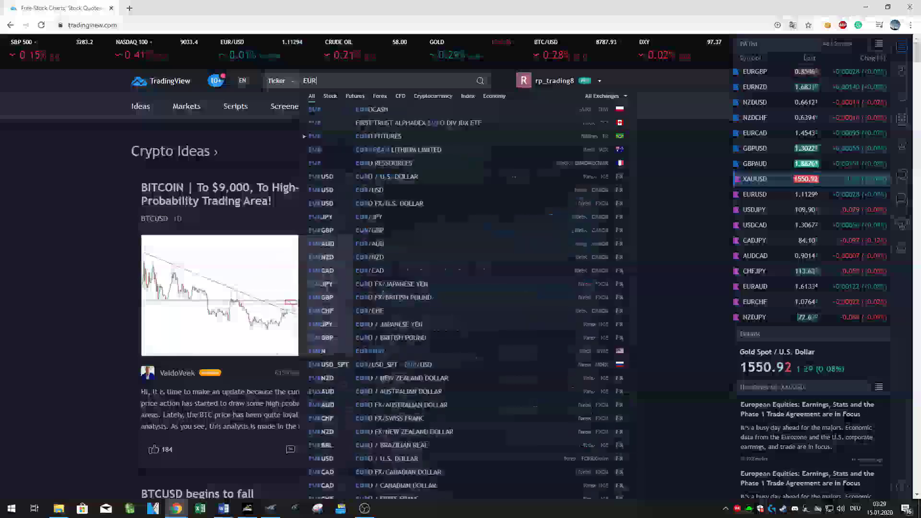
pyautogui.write('USD')
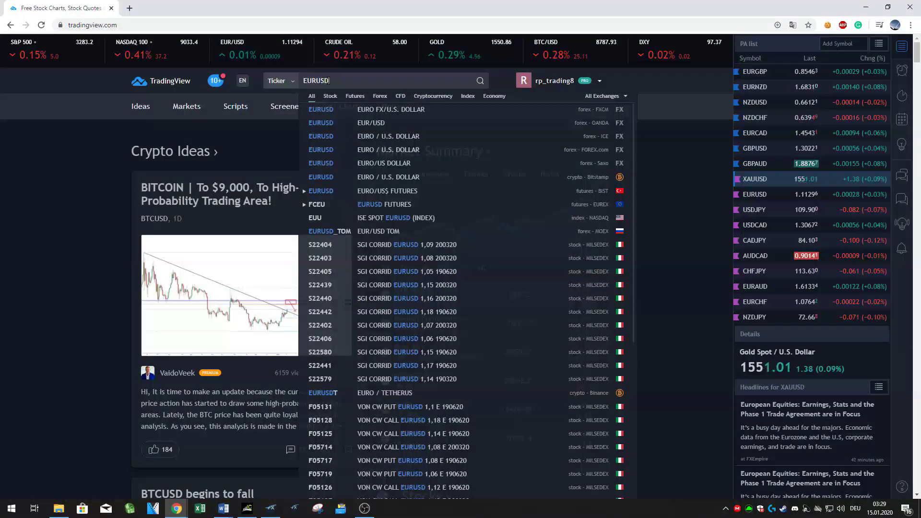
pyautogui.press('Return')
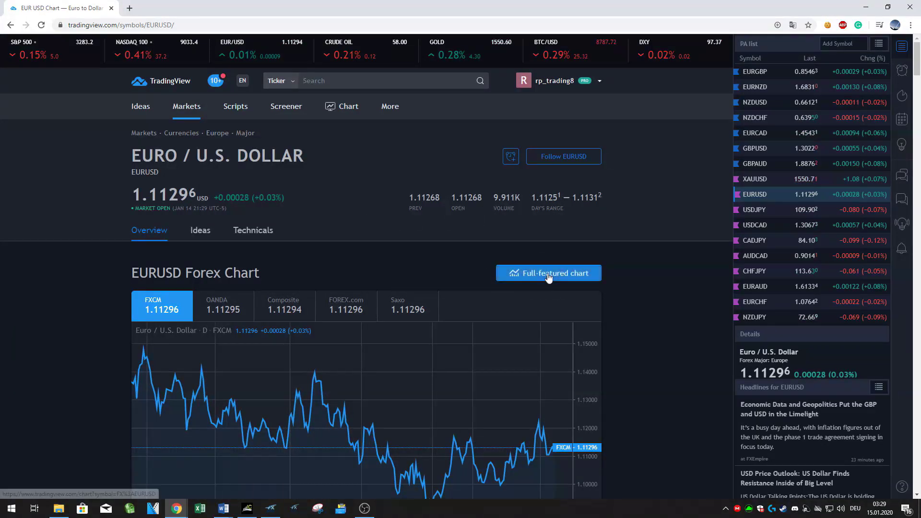
pyautogui.click(548, 276)
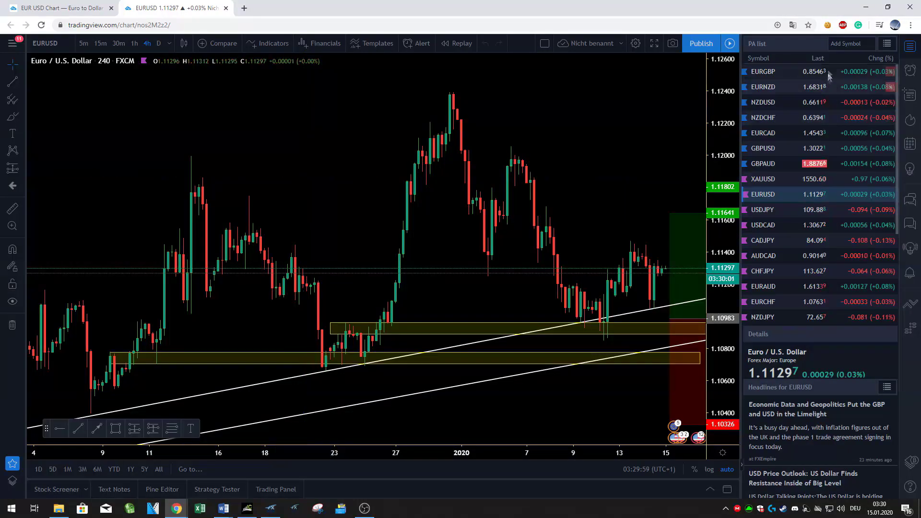
pyautogui.click(888, 44)
pyautogui.click(890, 44)
pyautogui.click(909, 47)
pyautogui.click(909, 47)
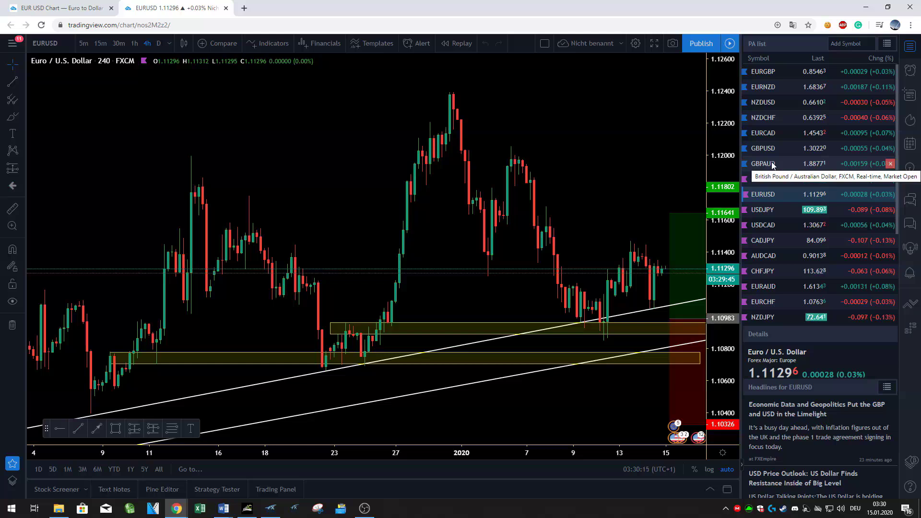
# Add EURAUD to the watchlist and remove the added entry again.
pyautogui.click(846, 44)
pyautogui.write('EUR')
pyautogui.click(770, 320)
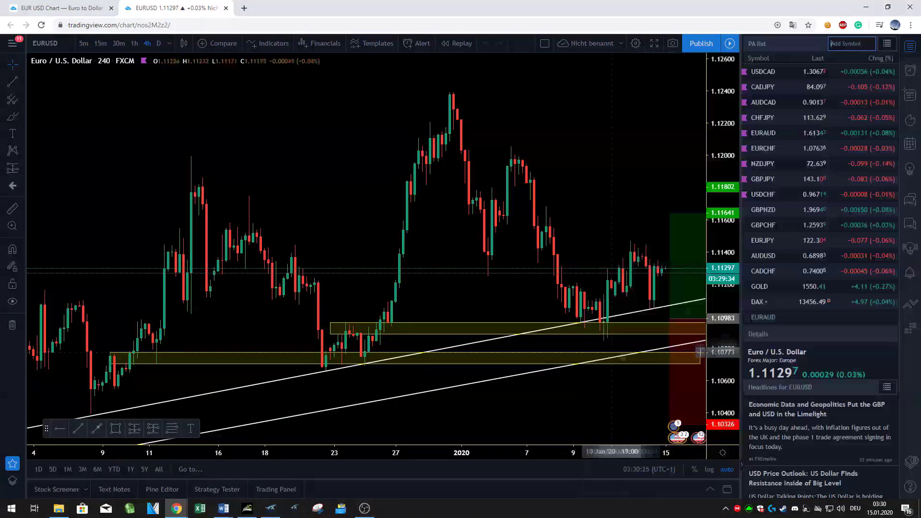
pyautogui.scroll(1, 772, 319)
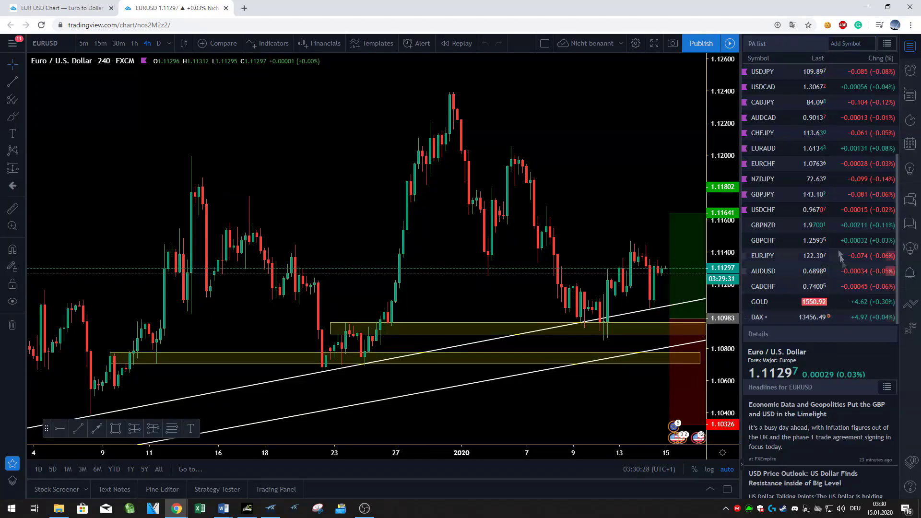
pyautogui.click(890, 302)
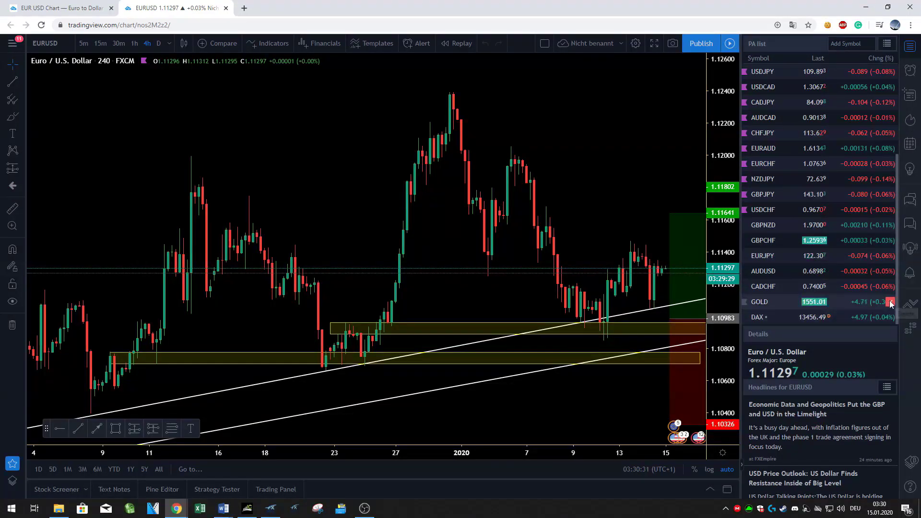
# Hide the watchlist and step through its symbols, ending on the USDJPY chart.
pyautogui.scroll(1, 891, 304)
pyautogui.click(910, 48)
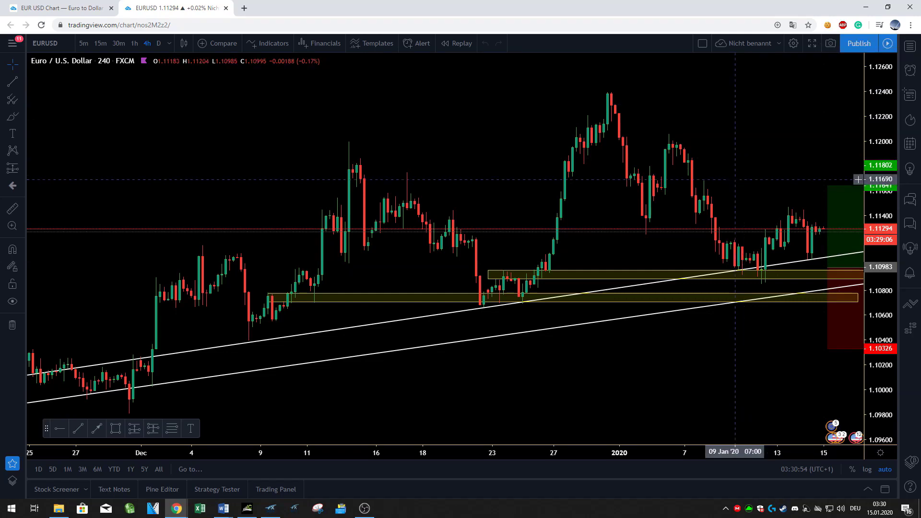
pyautogui.press('space')
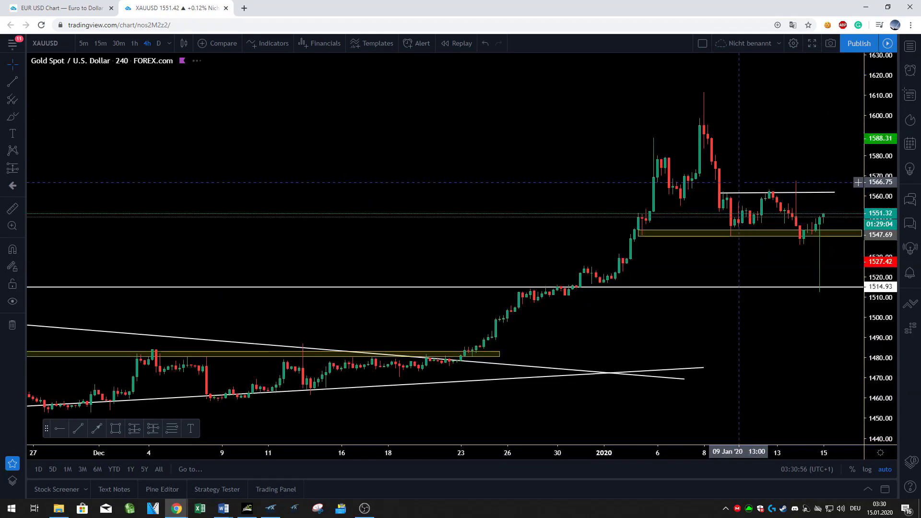
pyautogui.press('space')
pyautogui.hotkey('shift', 'space')
pyautogui.press('space')
pyautogui.hotkey('shift', 'space')
pyautogui.hotkey('shift', 'space')
pyautogui.hotkey('shift', 'space')
pyautogui.hotkey('shift', 'space')
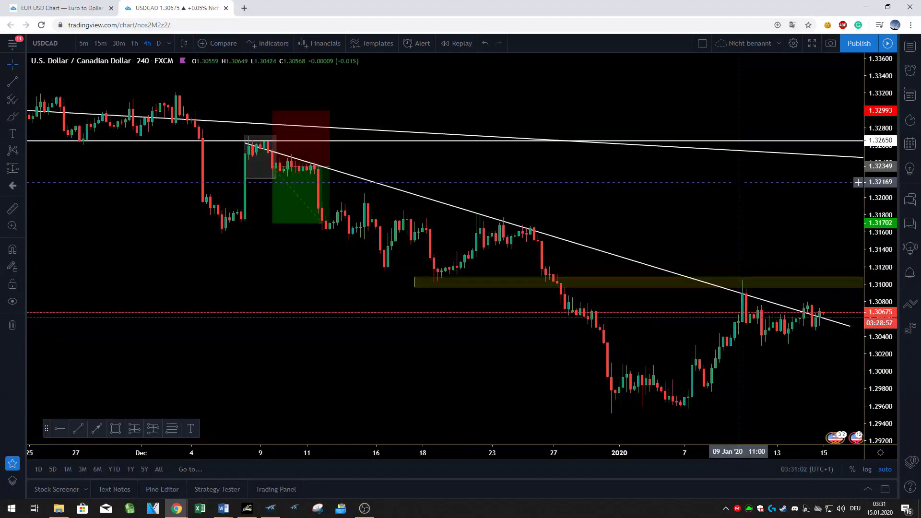
pyautogui.press('space')
pyautogui.press('space')
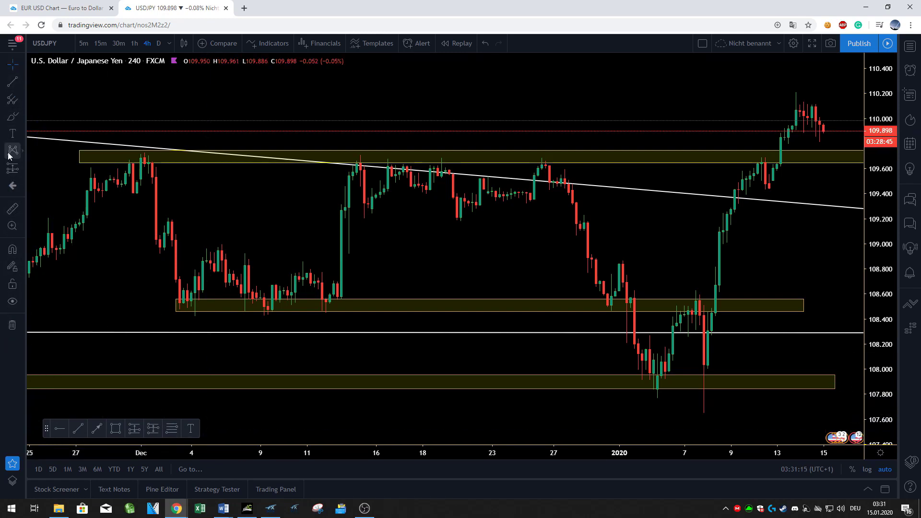
# Add the Ellipse to the favourite drawing tools, remove it again, and view the available line tools.
pyautogui.click(23, 117)
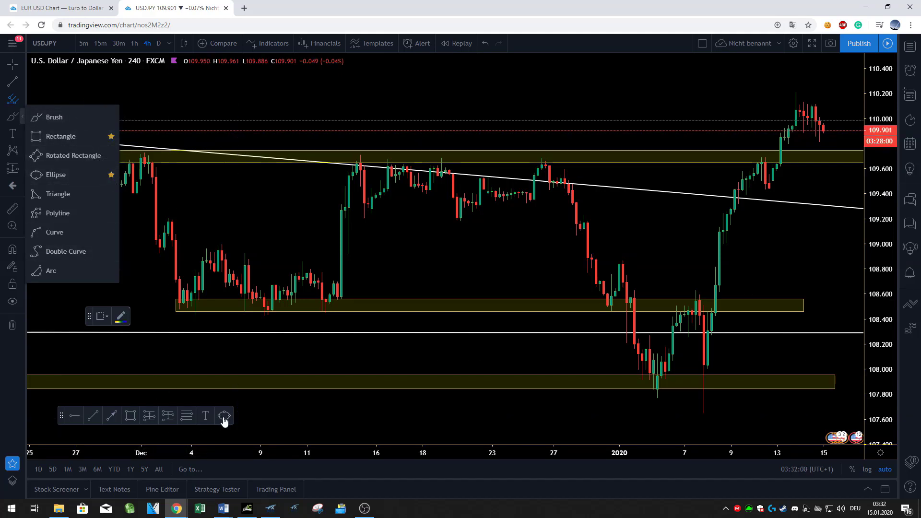
pyautogui.click(112, 176)
pyautogui.click(23, 81)
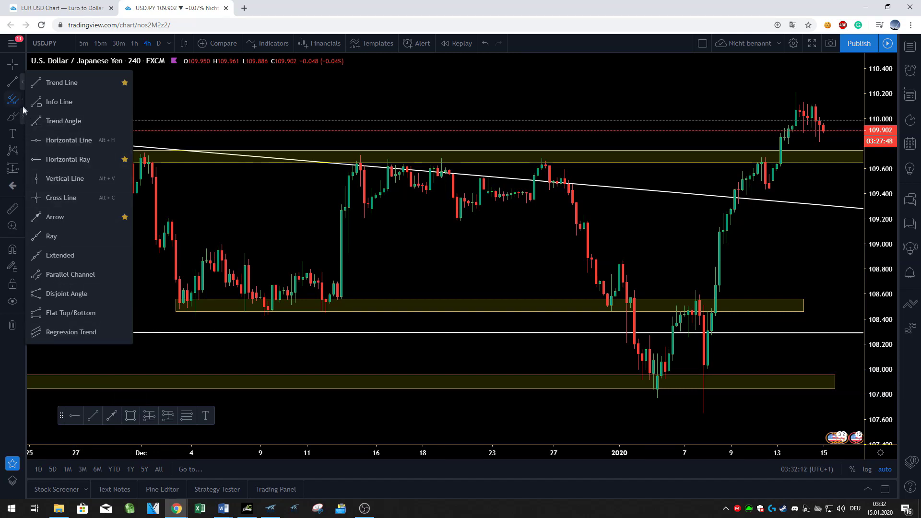
# Draw a horizontal ray, move it to the mid-December lows at about 109.2, and delete it.
pyautogui.click(74, 415)
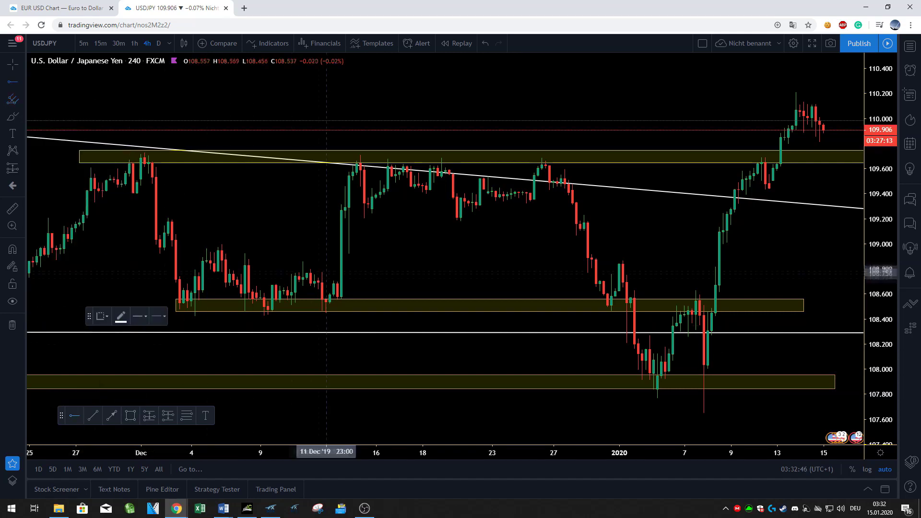
pyautogui.click(137, 192)
pyautogui.moveTo(138, 193); pyautogui.dragTo(352, 218)
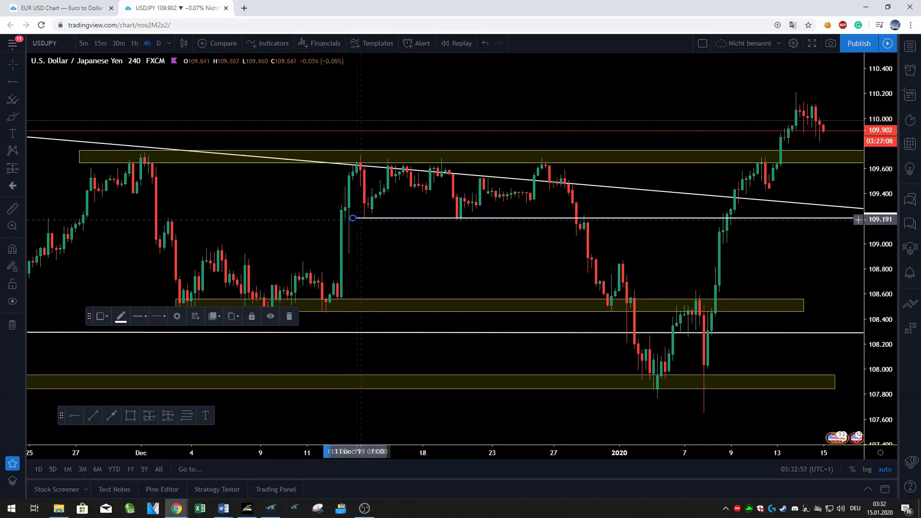
pyautogui.click(289, 322)
# Draw a trend line down from late December, move it to an earlier part of the chart, and delete it.
pyautogui.click(93, 415)
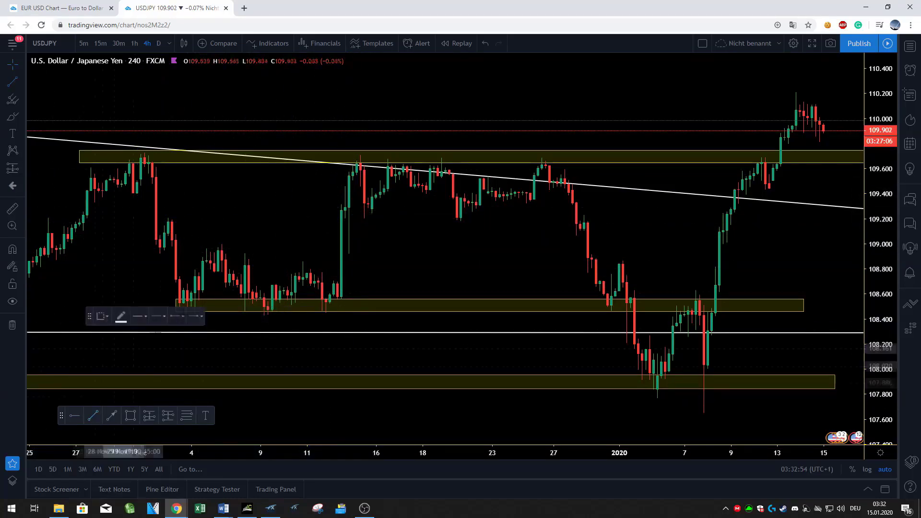
pyautogui.click(557, 168)
pyautogui.click(672, 353)
pyautogui.moveTo(671, 353); pyautogui.dragTo(391, 285)
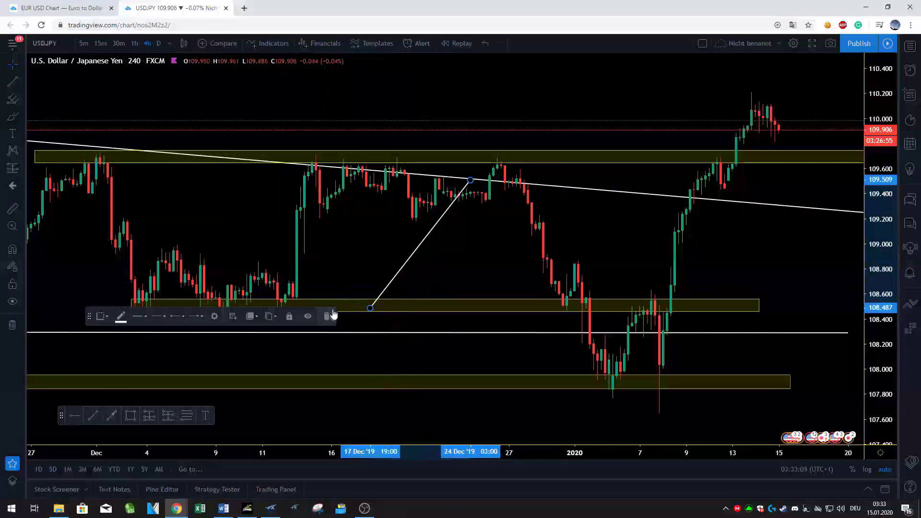
pyautogui.click(330, 315)
# Draw an arrow from the latest candle down into the upper yellow zone and colour it white.
pyautogui.click(112, 415)
pyautogui.click(779, 130)
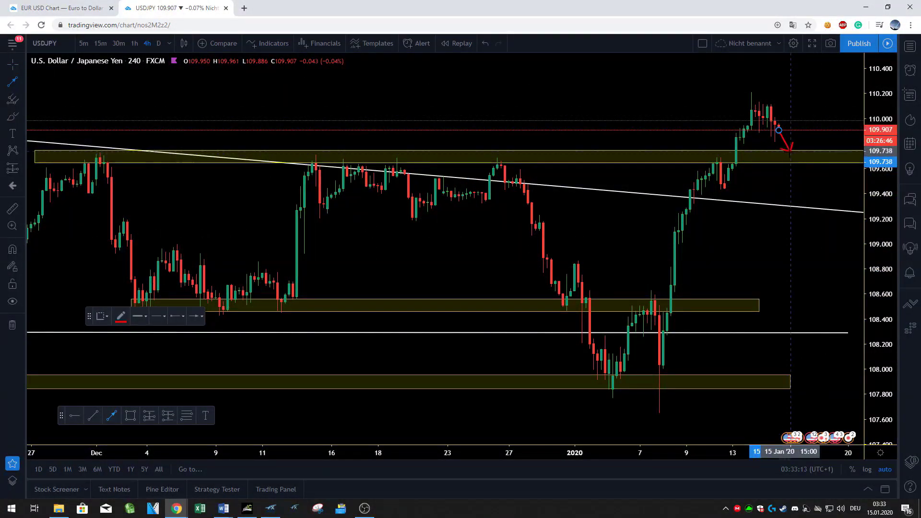
pyautogui.click(786, 157)
pyautogui.click(121, 315)
pyautogui.click(196, 332)
# Try a second arrow rising from the upper yellow zone, cancel it, and delete the white arrow.
pyautogui.click(790, 150)
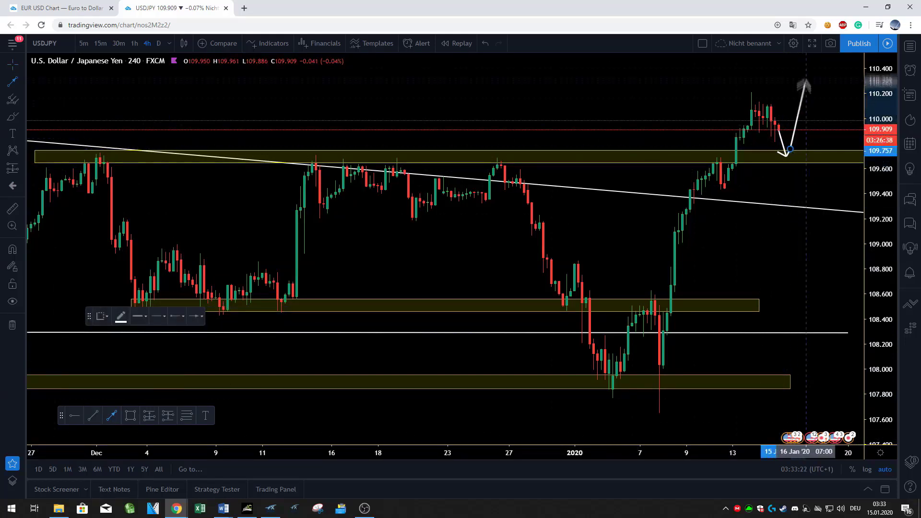
pyautogui.press('Escape')
pyautogui.click(781, 153)
pyautogui.click(328, 316)
# Draw a rectangle over the mid-to-late December candles, resize and move it, and delete it.
pyautogui.click(130, 415)
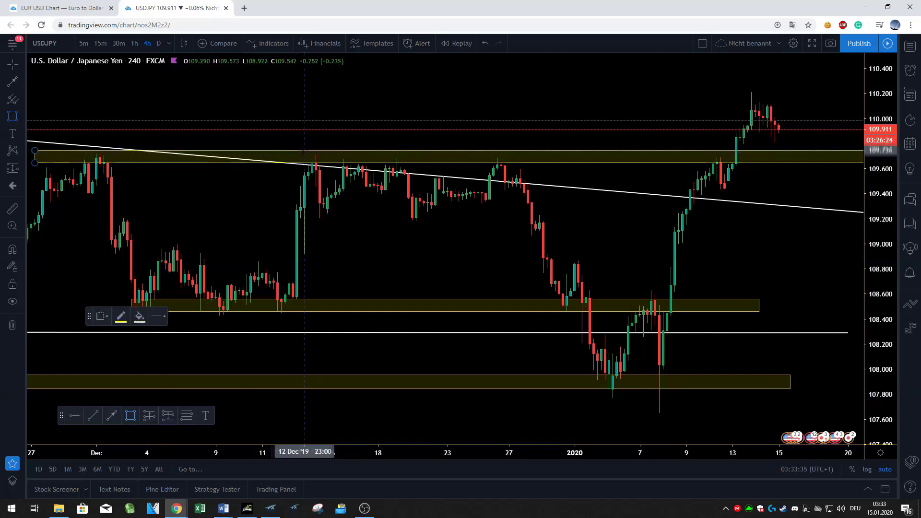
pyautogui.click(300, 147)
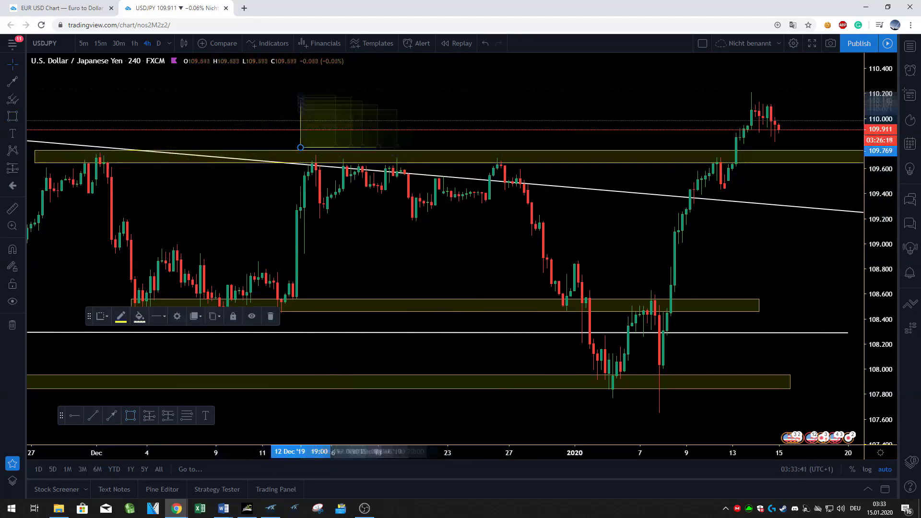
pyautogui.click(541, 189)
pyautogui.moveTo(541, 148); pyautogui.dragTo(538, 179)
pyautogui.moveTo(466, 182); pyautogui.dragTo(589, 211)
pyautogui.click(271, 316)
# Place a long position on the January rally with entry at about 108.972, target 109.814 and stop 108.127.
pyautogui.click(148, 415)
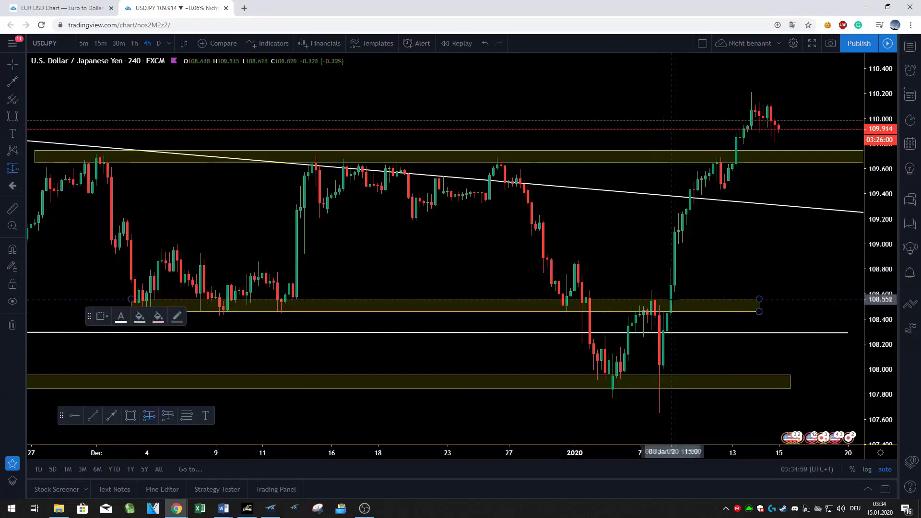
pyautogui.click(672, 299)
pyautogui.moveTo(672, 235); pyautogui.dragTo(671, 202)
pyautogui.moveTo(671, 364); pyautogui.dragTo(671, 404)
pyautogui.moveTo(671, 201)
pyautogui.mouseDown()
pyautogui.moveTo(667, 160)
pyautogui.moveTo(664, 193)
pyautogui.mouseUp()
pyautogui.moveTo(729, 288); pyautogui.dragTo(705, 236)
# Place a narrowed short position at the late-December high with entry at about 109.631, stop 109.842 and target 108.039.
pyautogui.click(168, 416)
pyautogui.click(498, 168)
pyautogui.moveTo(497, 103); pyautogui.dragTo(497, 142)
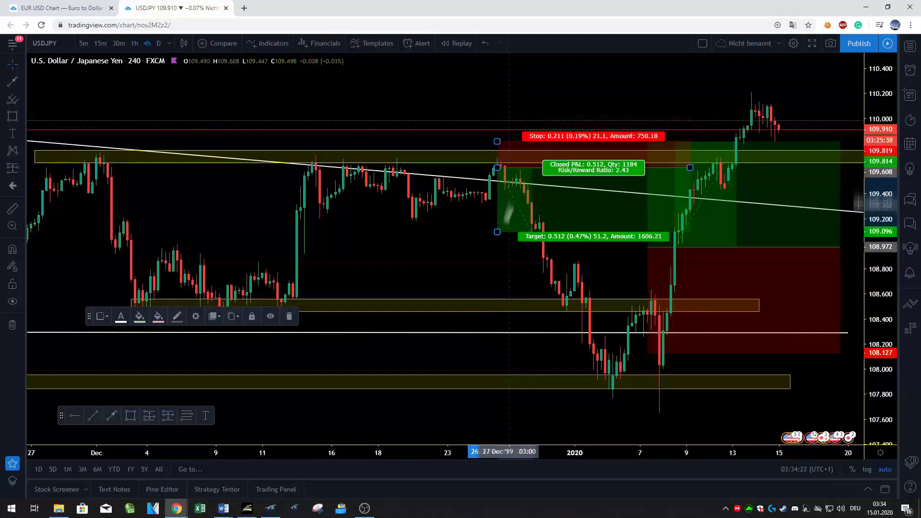
pyautogui.moveTo(497, 232); pyautogui.dragTo(498, 367)
pyautogui.moveTo(690, 167); pyautogui.dragTo(601, 168)
pyautogui.moveTo(513, 216); pyautogui.dragTo(516, 212)
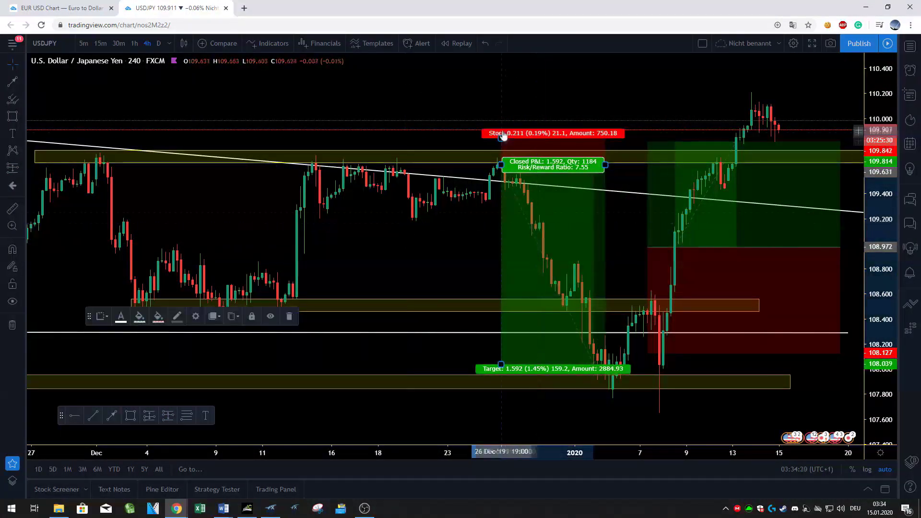
# Move the short position's stop to about 110.014 and its target to about 108.801, and delete the position.
pyautogui.moveTo(501, 138); pyautogui.dragTo(501, 116)
pyautogui.click(475, 239)
pyautogui.moveTo(501, 364); pyautogui.dragTo(501, 268)
pyautogui.click(440, 270)
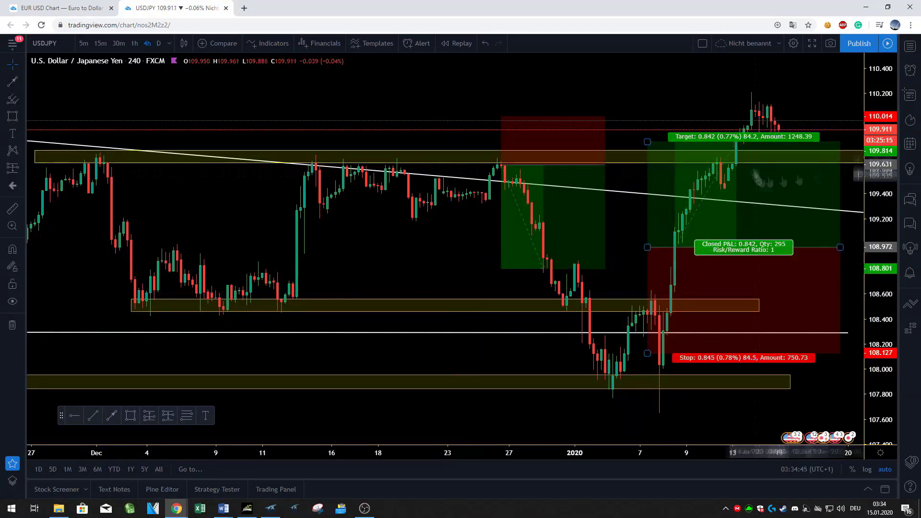
pyautogui.click(564, 146)
pyautogui.press('Delete')
# Narrow the long position and tighten its stop to about 108.471 and its target to about 109.474.
pyautogui.moveTo(840, 247); pyautogui.dragTo(763, 247)
pyautogui.moveTo(648, 142); pyautogui.dragTo(647, 170)
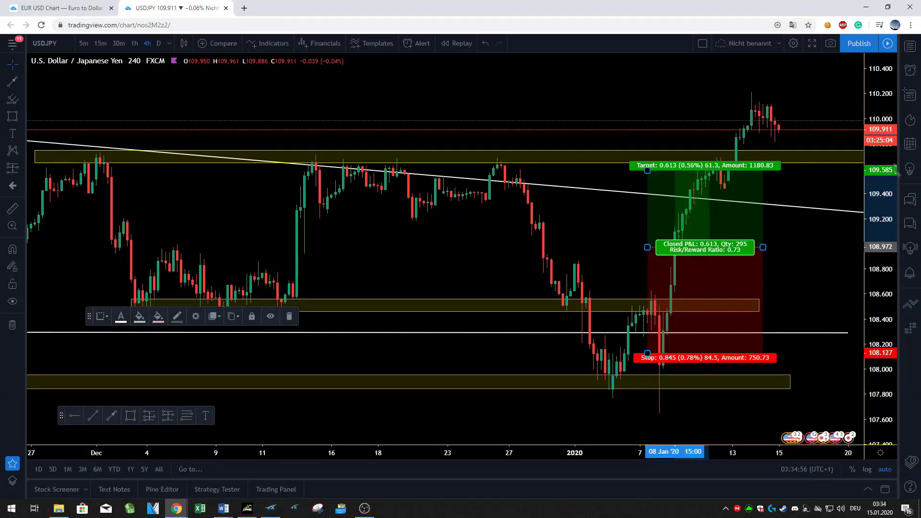
pyautogui.moveTo(647, 354); pyautogui.dragTo(647, 322)
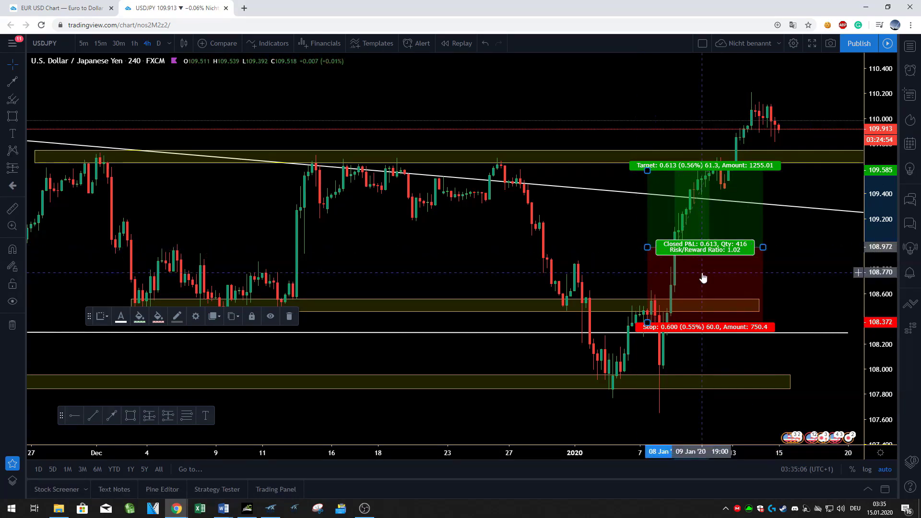
pyautogui.click(715, 326)
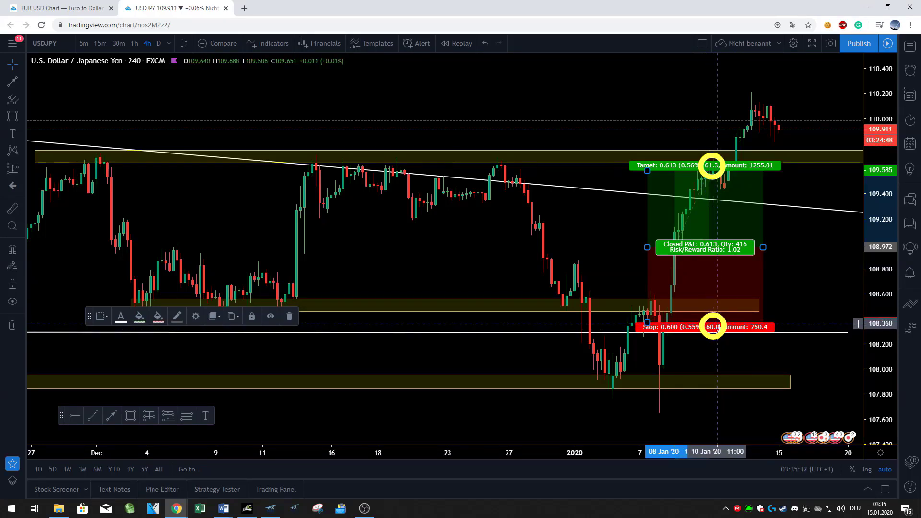
pyautogui.moveTo(647, 323)
pyautogui.mouseDown()
pyautogui.moveTo(647, 346)
pyautogui.moveTo(647, 309)
pyautogui.mouseUp()
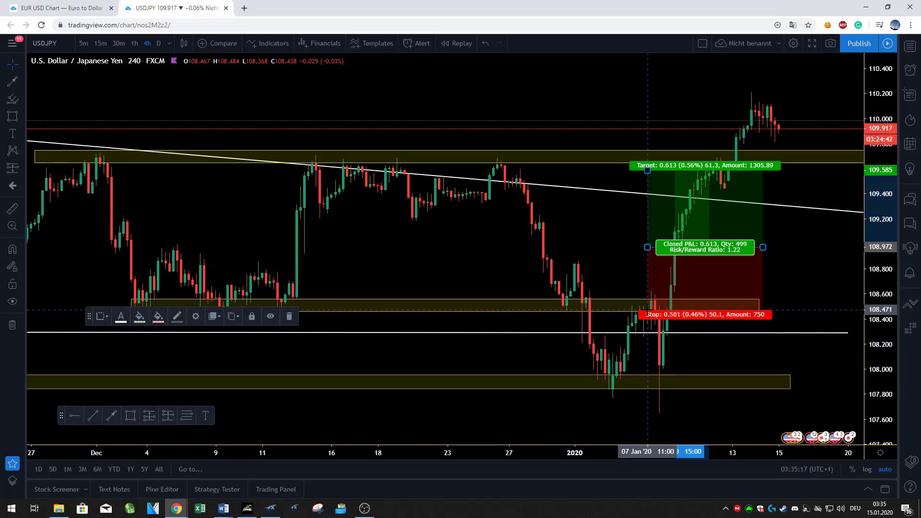
pyautogui.moveTo(647, 170)
pyautogui.mouseDown()
pyautogui.moveTo(655, 119)
pyautogui.moveTo(648, 192)
pyautogui.moveTo(648, 169)
pyautogui.moveTo(648, 184)
pyautogui.mouseUp()
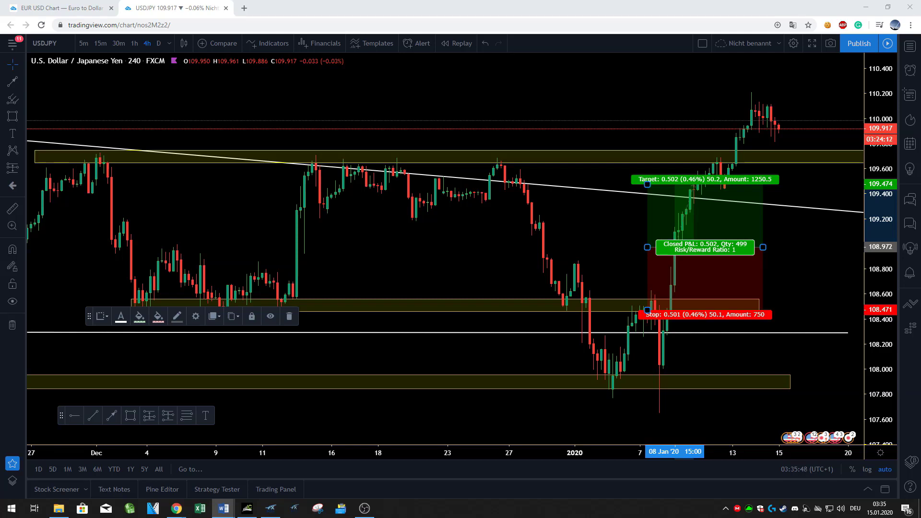
# Draw a rectangle zone from about 110.205 down to 110.002, spanning roughly 12 to 19 December above the price.
pyautogui.click(131, 416)
pyautogui.moveTo(288, 93); pyautogui.dragTo(413, 118)
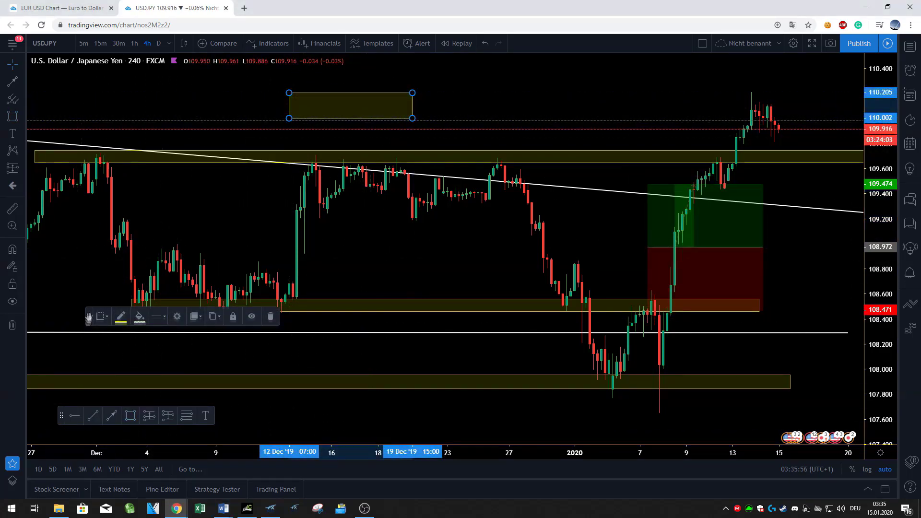
pyautogui.moveTo(88, 316); pyautogui.dragTo(74, 361)
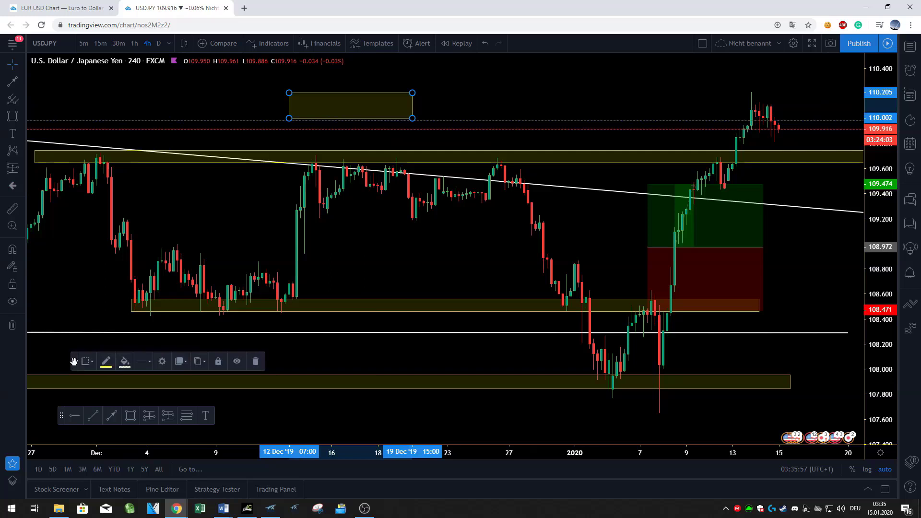
# Try different border colours, fill colours and fill opacity on the new rectangle.
pyautogui.click(105, 365)
pyautogui.click(138, 417)
pyautogui.click(106, 362)
pyautogui.click(130, 389)
pyautogui.click(124, 362)
pyautogui.moveTo(137, 453); pyautogui.dragTo(192, 453)
pyautogui.click(166, 389)
pyautogui.click(124, 362)
pyautogui.click(150, 389)
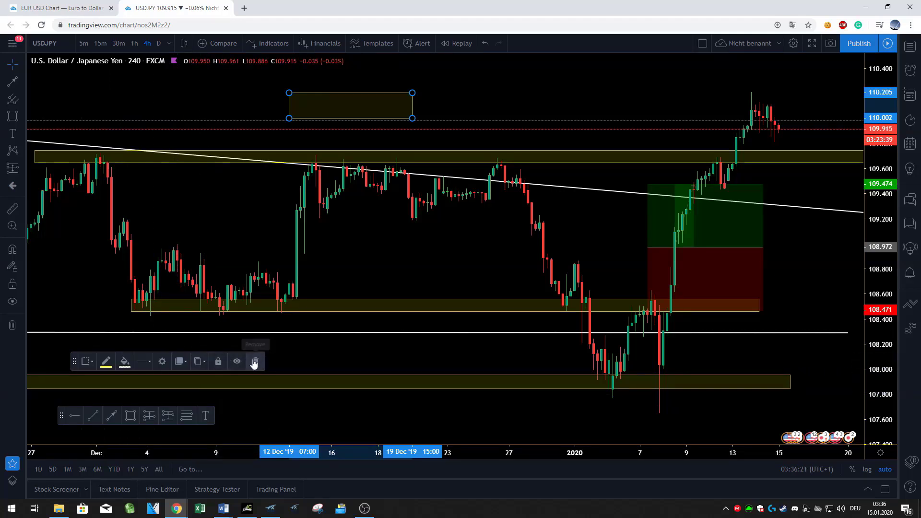
# Try other border widths on the rectangle, and delete the rectangle.
pyautogui.click(143, 364)
pyautogui.click(198, 380)
pyautogui.click(143, 363)
pyautogui.click(144, 379)
pyautogui.click(256, 361)
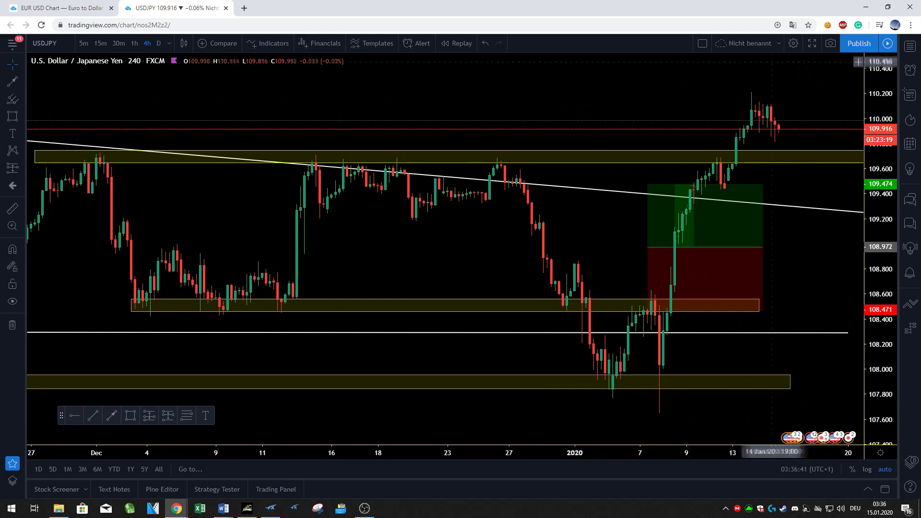
# View the chart in full-screen mode and return to the normal layout.
pyautogui.click(813, 45)
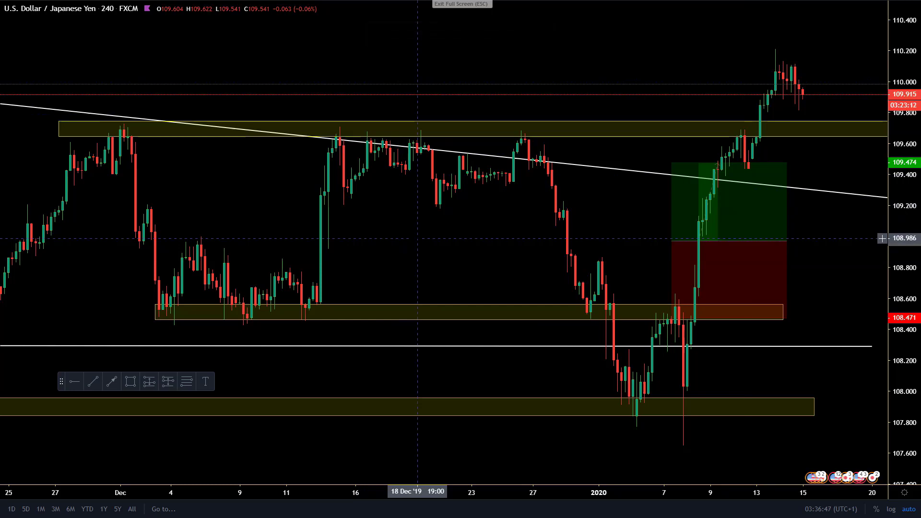
pyautogui.press('Escape')
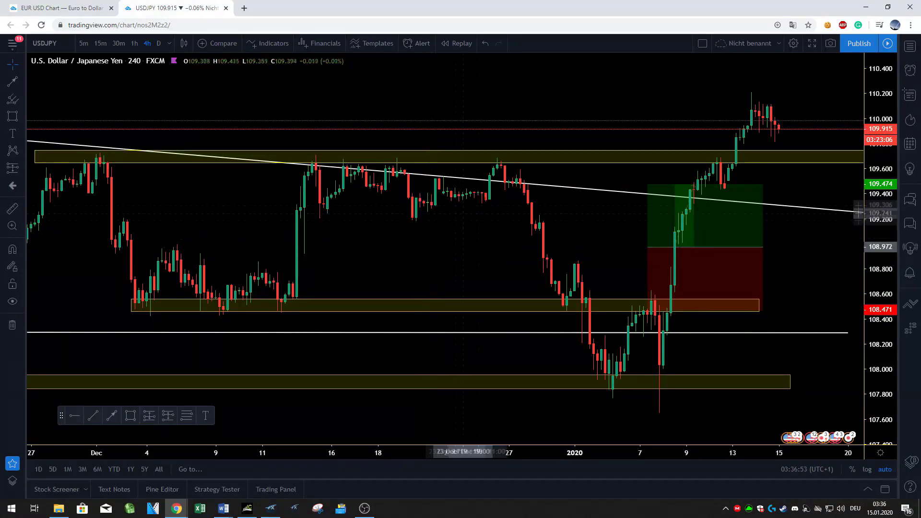
# Take a snapshot of the USDJPY chart, copying its image URL and saving the picture to disk.
pyautogui.click(829, 46)
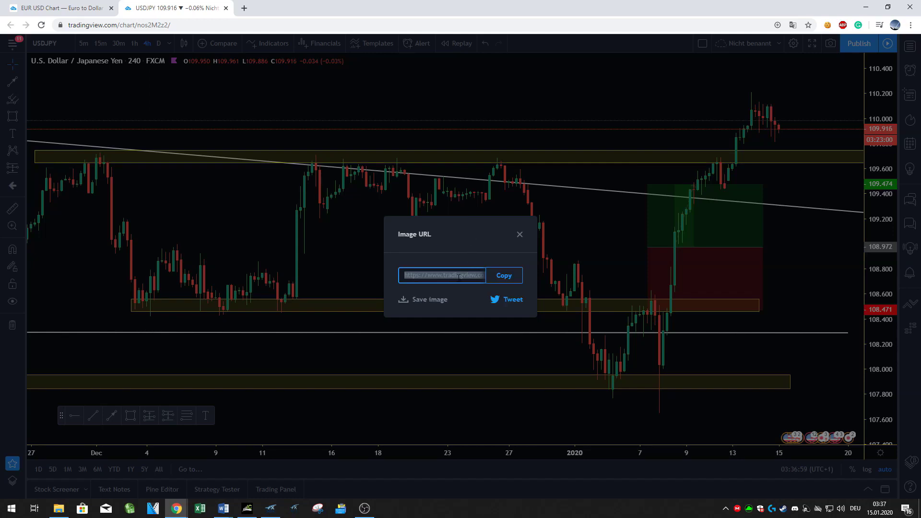
pyautogui.click(504, 280)
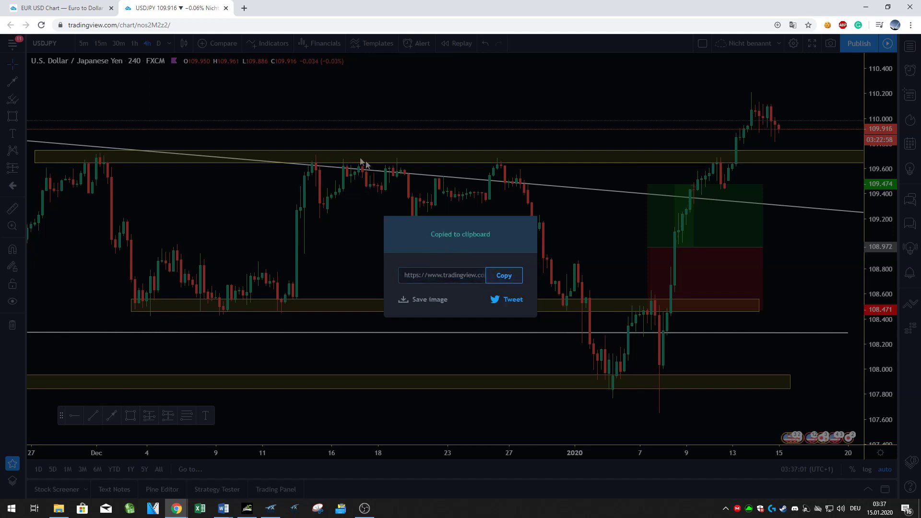
pyautogui.click(426, 303)
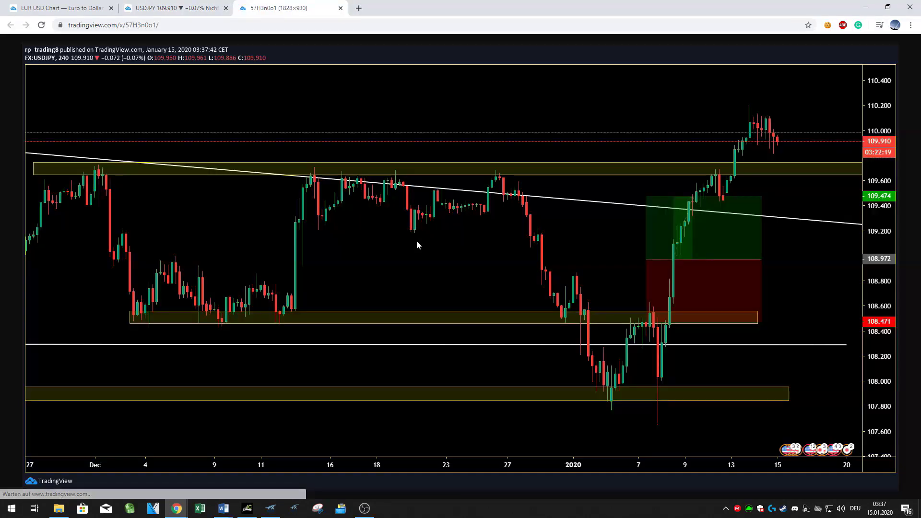
pyautogui.rightClick(416, 241)
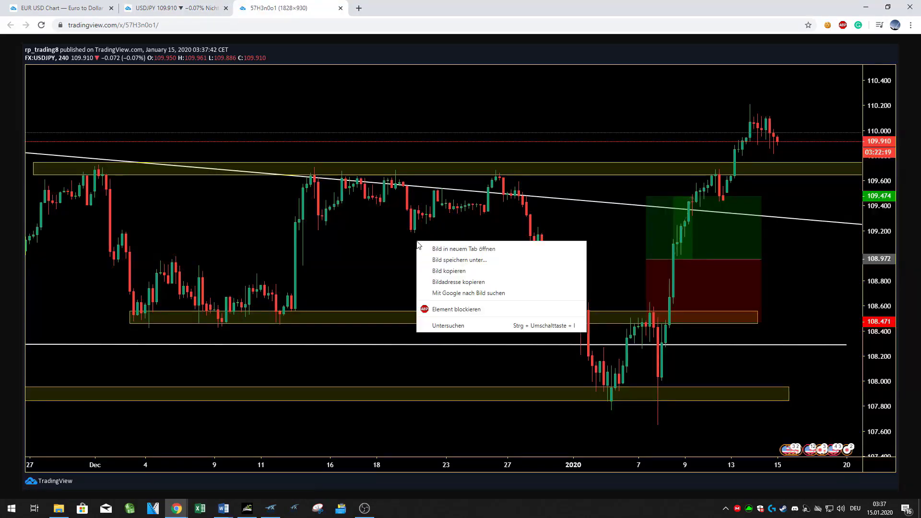
pyautogui.click(422, 262)
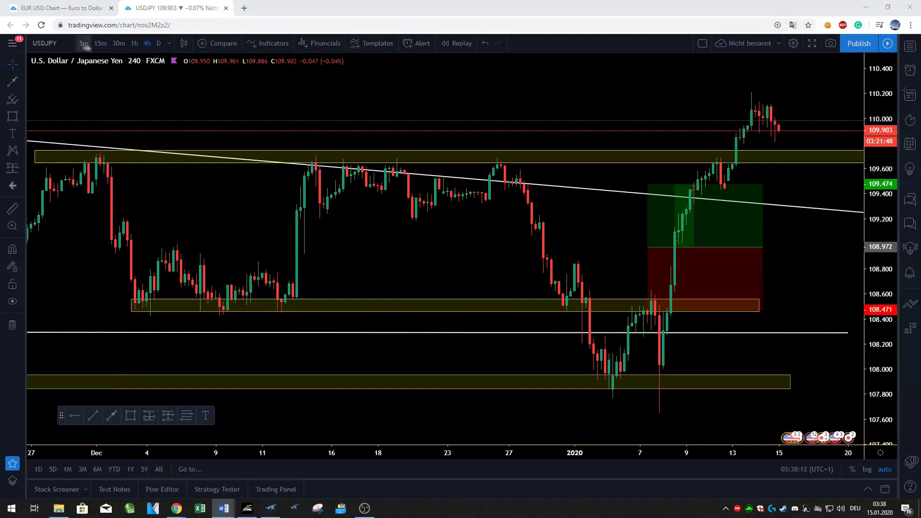
# Switch the chart through the 5m, 15m, 30m, 1h, 4h and daily intervals.
pyautogui.click(83, 43)
pyautogui.click(99, 43)
pyautogui.click(118, 43)
pyautogui.click(134, 43)
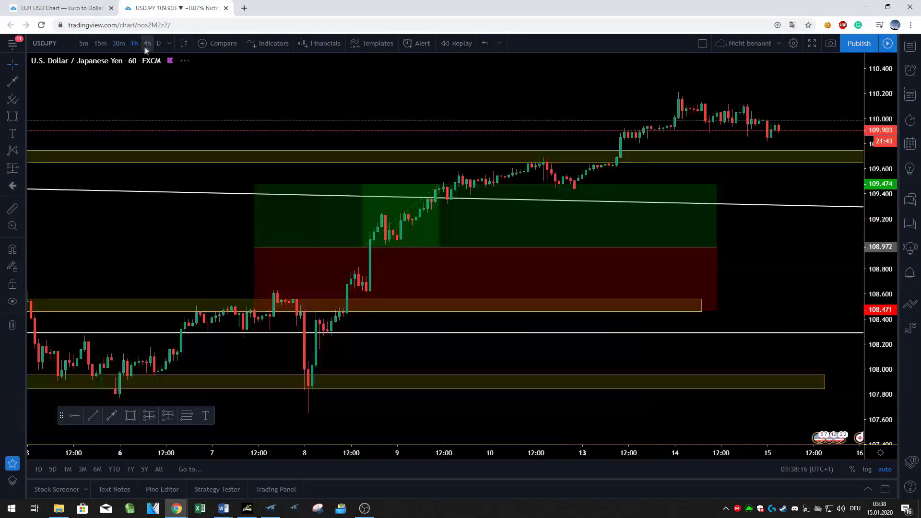
pyautogui.click(147, 43)
pyautogui.click(158, 43)
# Mark the 1 minute interval as a favourite and remove it from the favourites again.
pyautogui.click(170, 44)
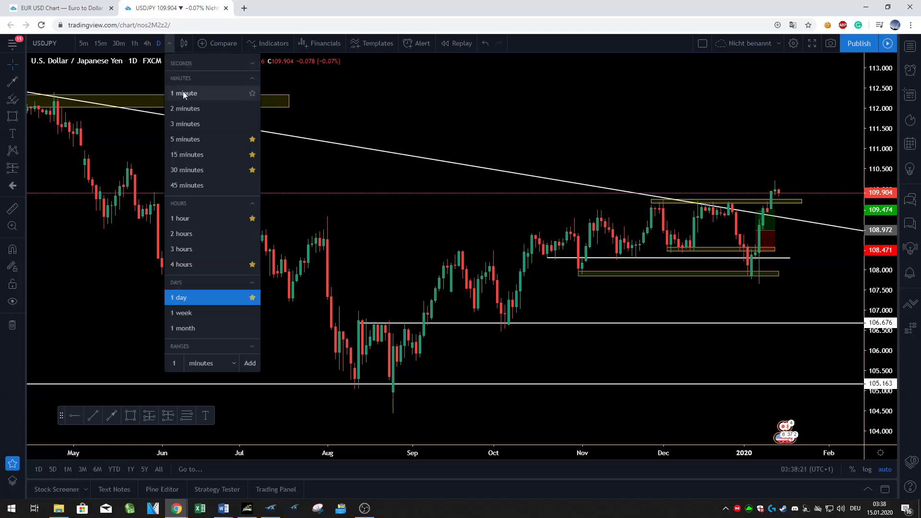
pyautogui.click(252, 93)
pyautogui.click(253, 93)
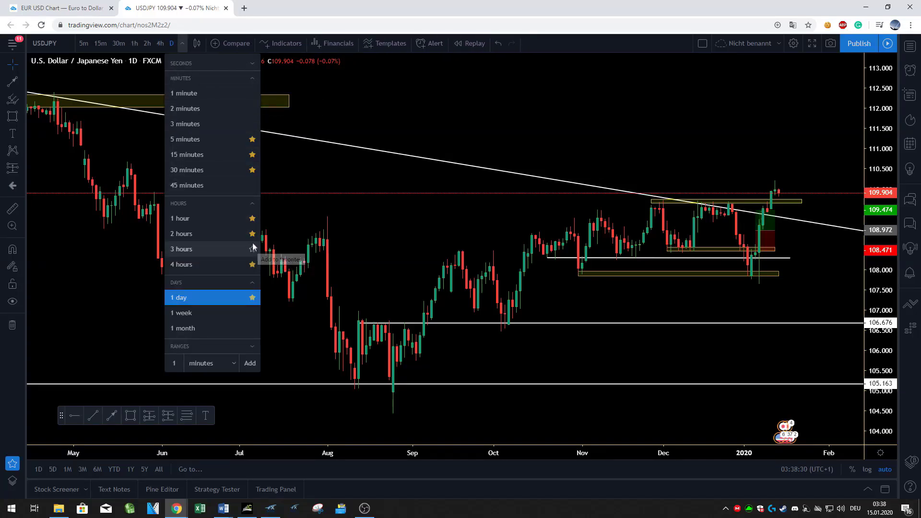
# Add a custom 36-minute interval and switch the chart to it.
pyautogui.click(168, 363)
pyautogui.write('36')
pyautogui.click(250, 363)
pyautogui.click(200, 188)
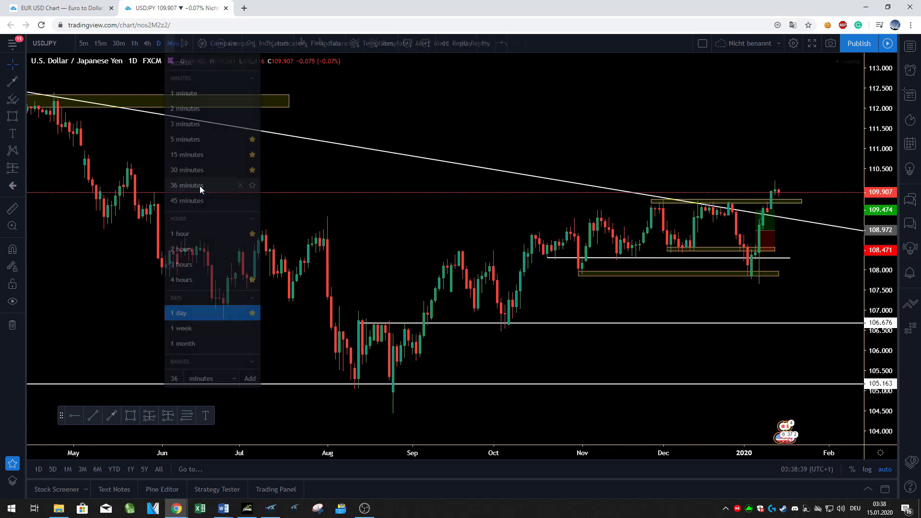
# Try the 36-minute interval as a favourite and remove the favourite mark.
pyautogui.click(188, 43)
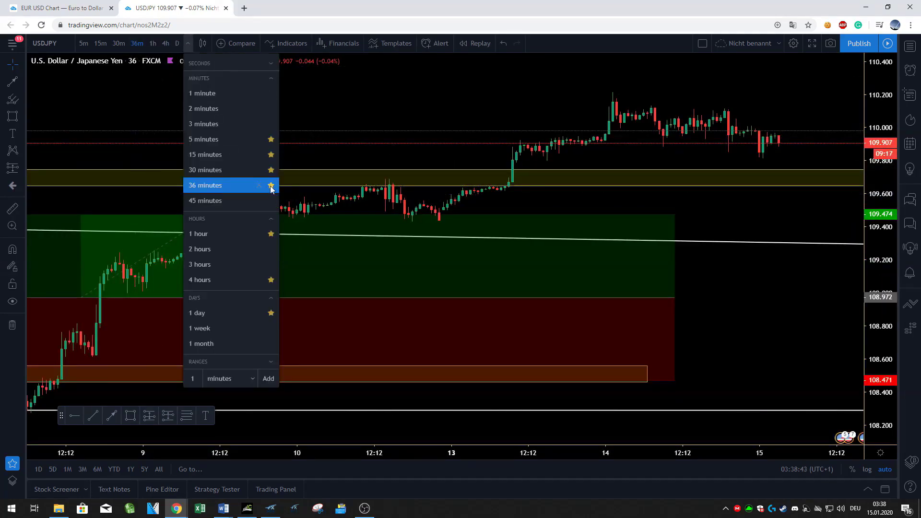
pyautogui.click(216, 187)
pyautogui.click(187, 45)
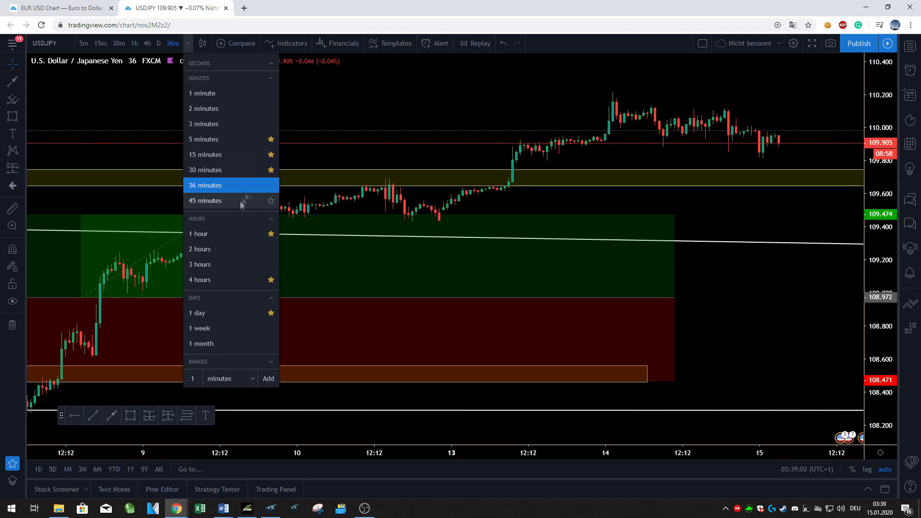
# Try the Candles and Hollow Candles chart styles on the 4h interval.
pyautogui.click(202, 44)
pyautogui.click(211, 82)
pyautogui.click(148, 43)
pyautogui.click(202, 43)
pyautogui.click(215, 84)
pyautogui.click(203, 46)
pyautogui.click(224, 104)
# Try the Heikin Ashi, Line, Area and Baseline chart styles.
pyautogui.click(203, 44)
pyautogui.click(228, 123)
pyautogui.click(202, 43)
pyautogui.click(220, 142)
pyautogui.click(203, 43)
pyautogui.click(220, 162)
pyautogui.click(226, 181)
# Try the Renko, Line Break, Kagi, Point & Figure and Range chart styles.
pyautogui.click(223, 206)
pyautogui.click(223, 226)
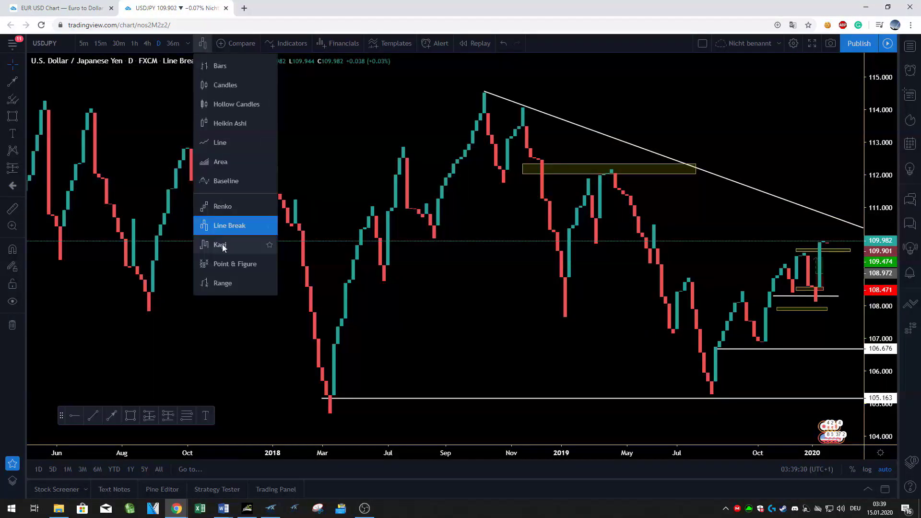
pyautogui.click(220, 245)
pyautogui.click(202, 43)
pyautogui.click(222, 264)
pyautogui.click(203, 43)
pyautogui.click(223, 283)
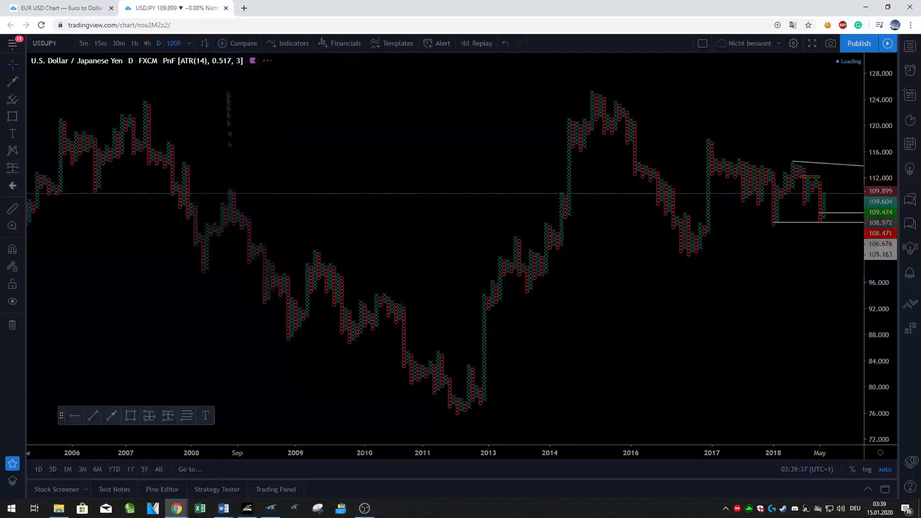
# Return the chart to the Candles style on the 4h interval.
pyautogui.click(205, 44)
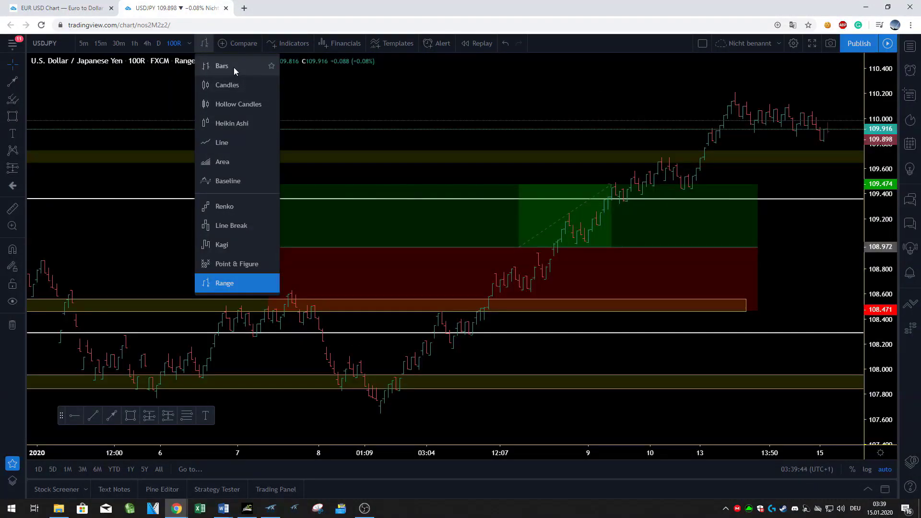
pyautogui.click(235, 87)
pyautogui.click(204, 43)
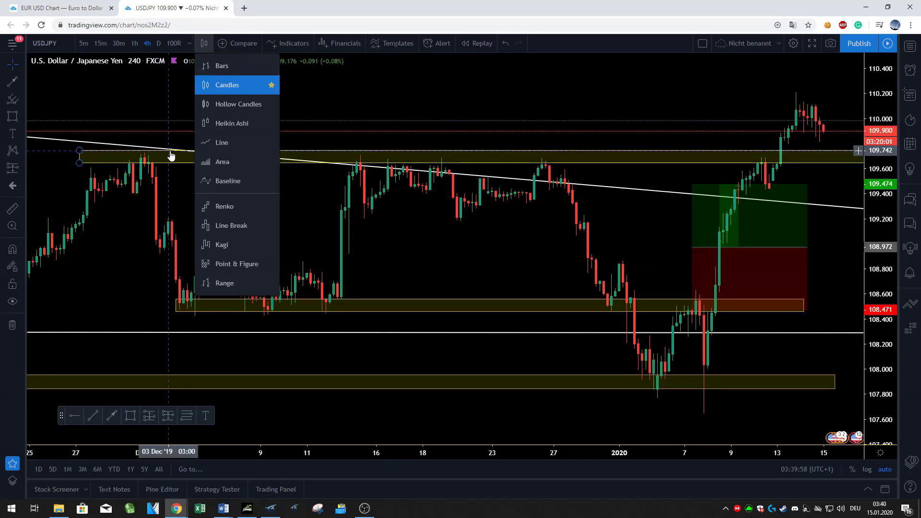
# Start a bar replay from about 3 December 2019, advance it several bars one at a time and play it.
pyautogui.click(478, 43)
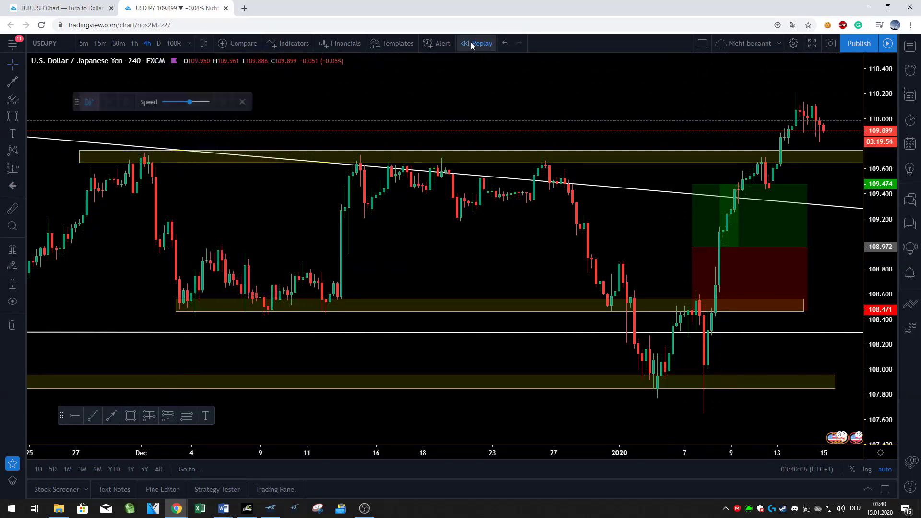
pyautogui.click(173, 200)
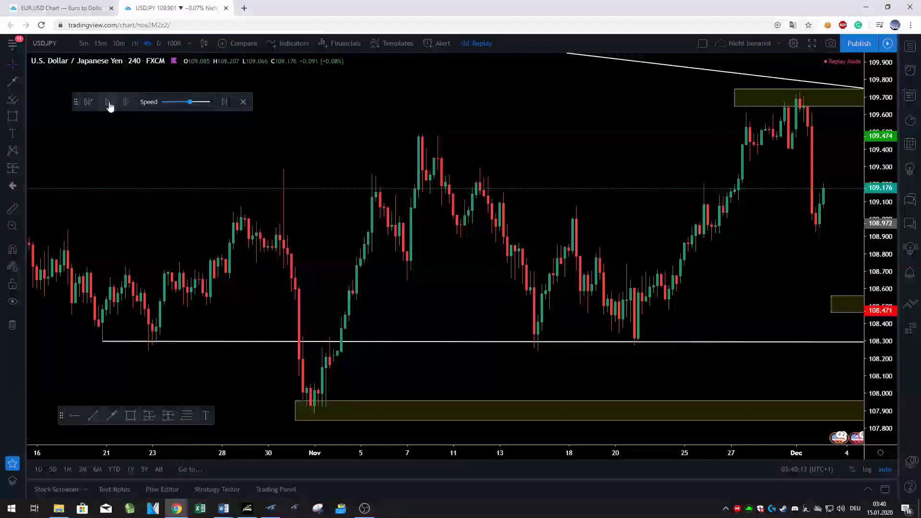
pyautogui.click(125, 102)
pyautogui.click(125, 102)
pyautogui.click(125, 102)
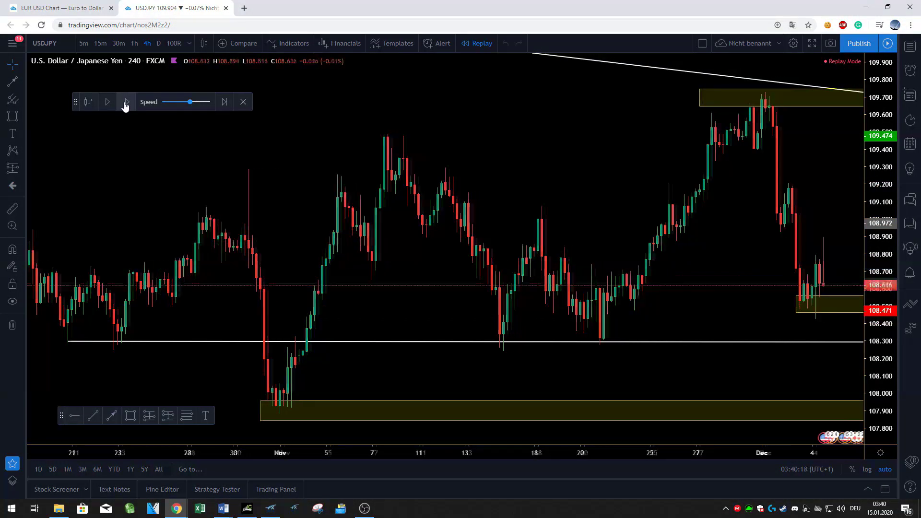
pyautogui.click(125, 102)
pyautogui.click(125, 103)
pyautogui.click(125, 102)
pyautogui.click(126, 103)
pyautogui.click(107, 101)
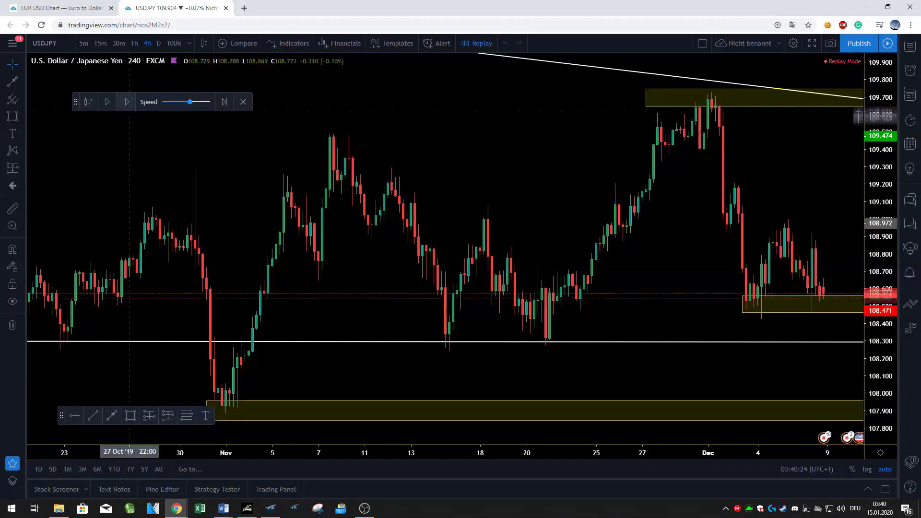
# Raise and lower the replay speed, and bring the chart back to real time.
pyautogui.moveTo(191, 102); pyautogui.dragTo(208, 106)
pyautogui.click(181, 104)
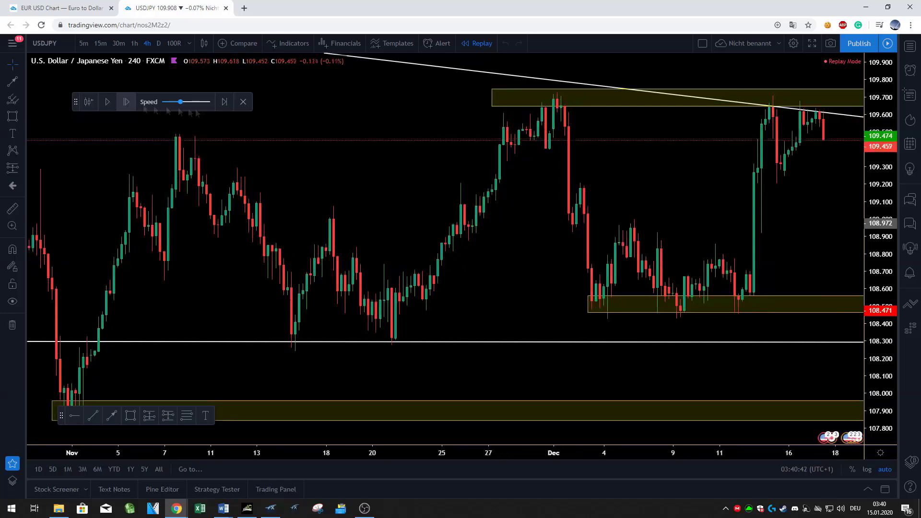
pyautogui.click(224, 101)
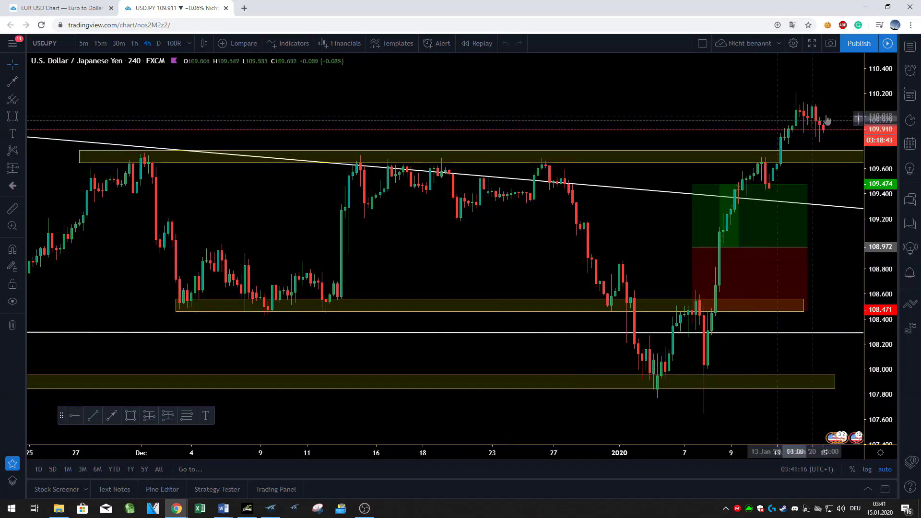
# Create a one-time alert for USDJPY crossing 109.719, with app notification and popup.
pyautogui.rightClick(841, 153)
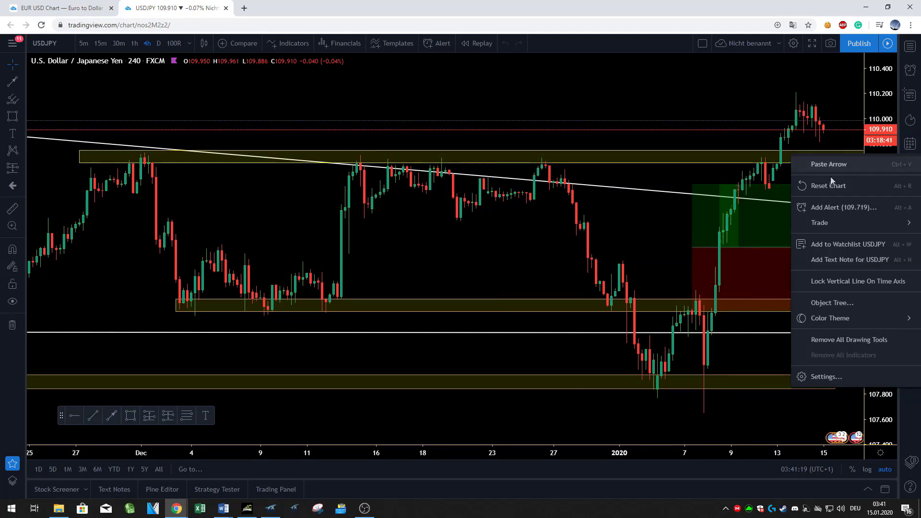
pyautogui.click(827, 208)
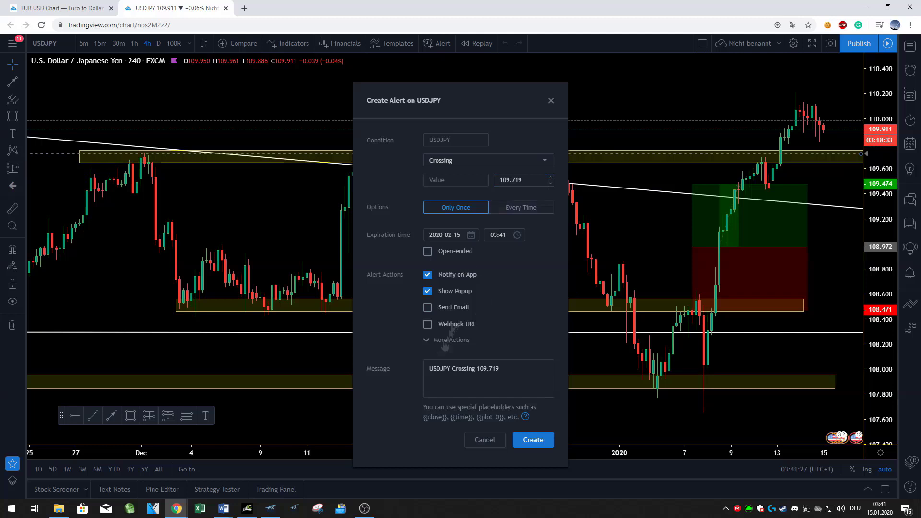
pyautogui.click(531, 440)
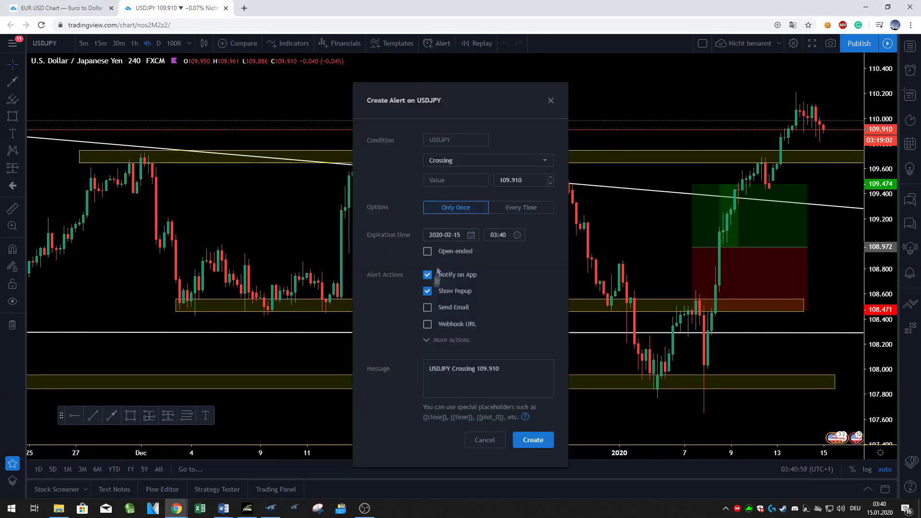